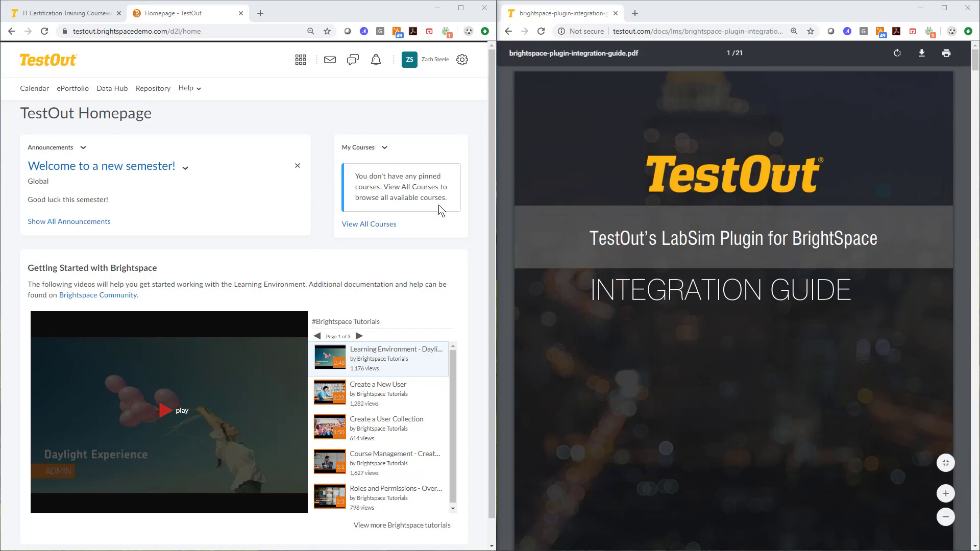
- Scroll through the integration guide PDF to its table of contents and first setup section
{"action": "scroll", "coordinate": [697, 186], "scroll_direction": "down", "scroll_amount": 10}
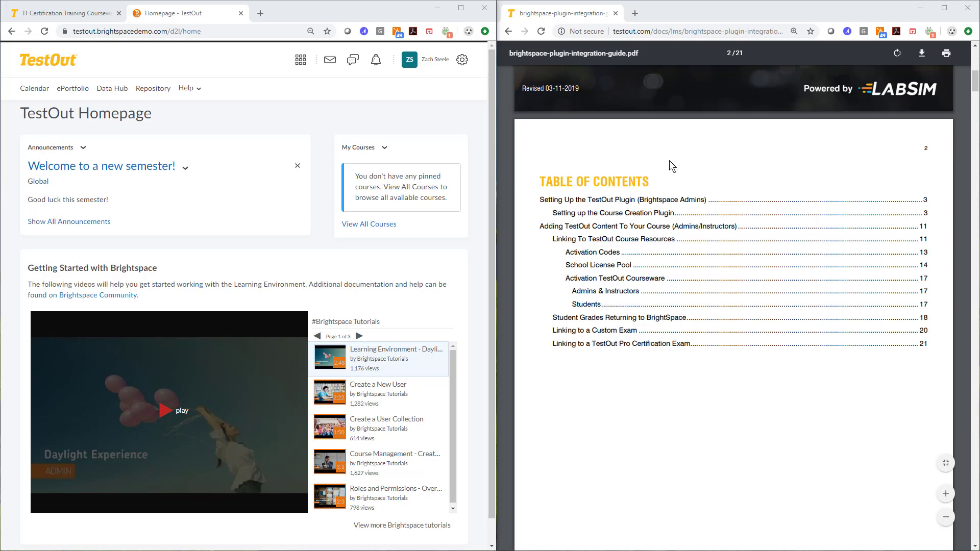
{"action": "scroll", "coordinate": [681, 159], "scroll_direction": "down", "scroll_amount": 1}
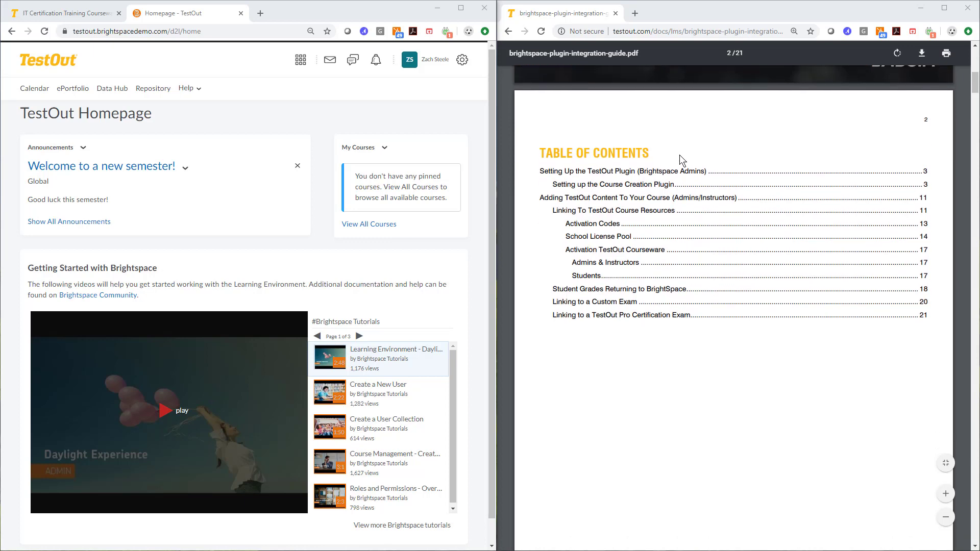
{"action": "scroll", "coordinate": [680, 155], "scroll_direction": "down", "scroll_amount": 10}
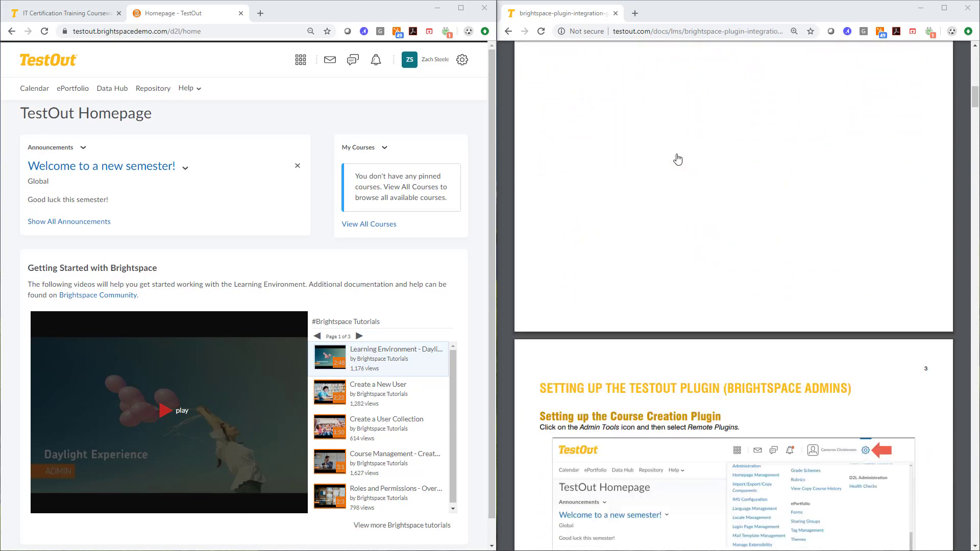
- Open the form for creating a new remote plugin from the admin tools' Remote Plugins page
{"action": "left_click", "coordinate": [466, 62]}
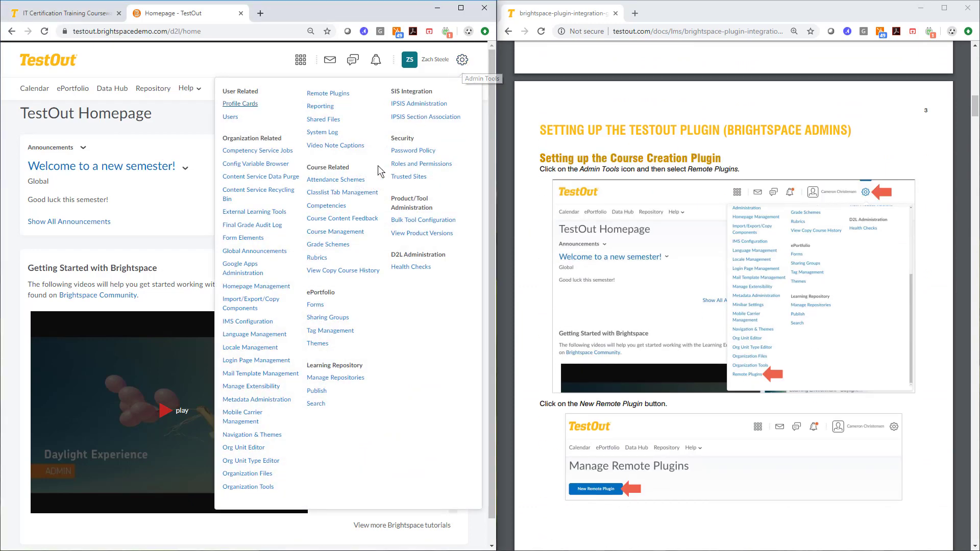
{"action": "left_click", "coordinate": [329, 97]}
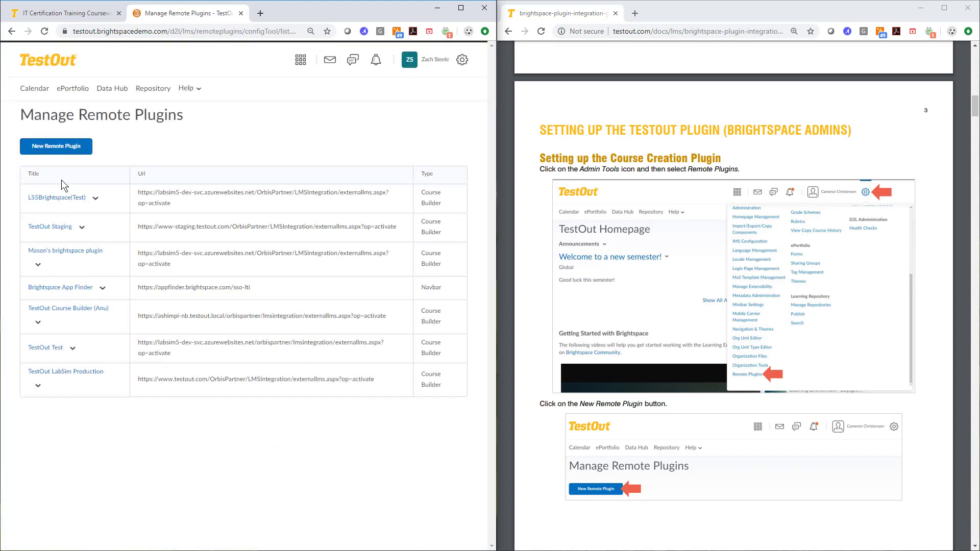
{"action": "left_click", "coordinate": [63, 148]}
- Read the guide's instructions for filling in the remote plugin form and adding org units
{"action": "scroll", "coordinate": [556, 293], "scroll_direction": "down", "scroll_amount": 10}
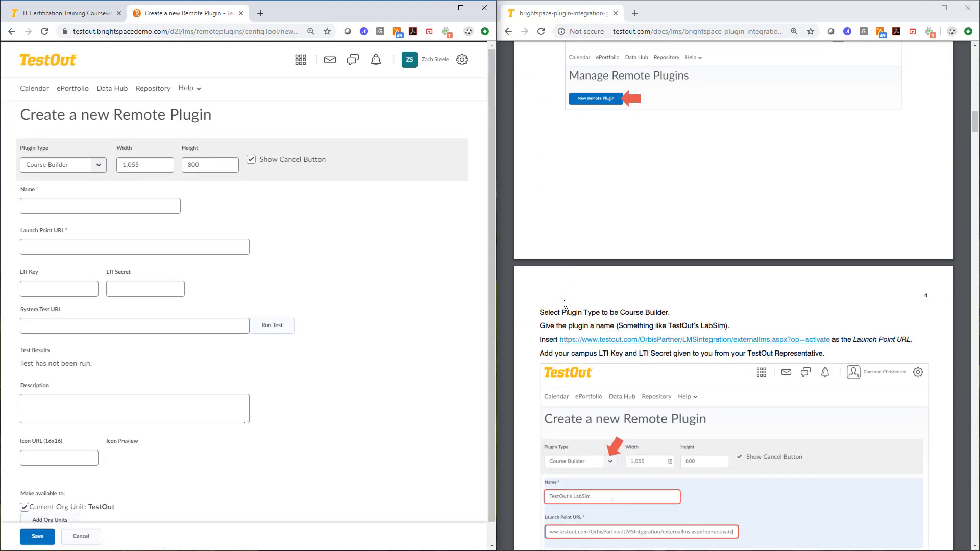
{"action": "scroll", "coordinate": [600, 226], "scroll_direction": "down", "scroll_amount": 2}
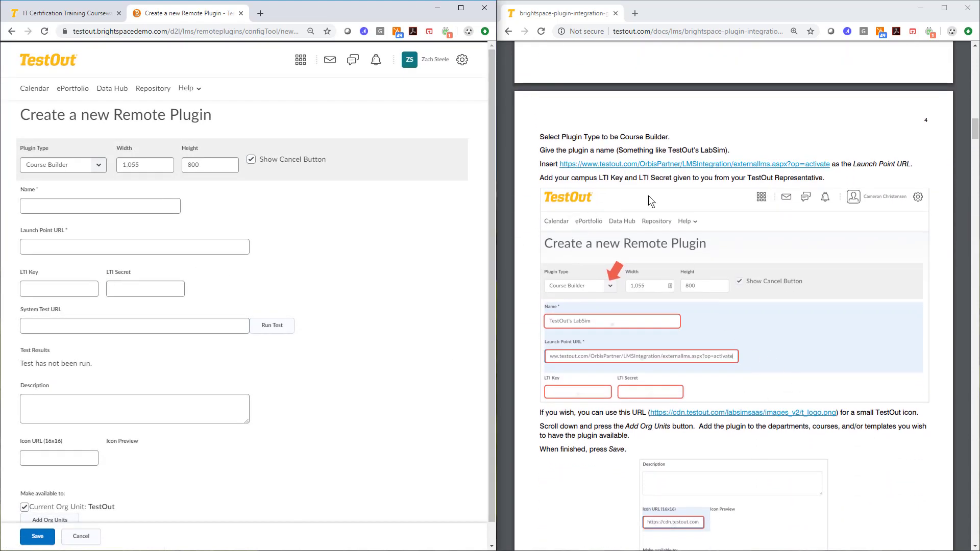
{"action": "left_click", "coordinate": [59, 201]}
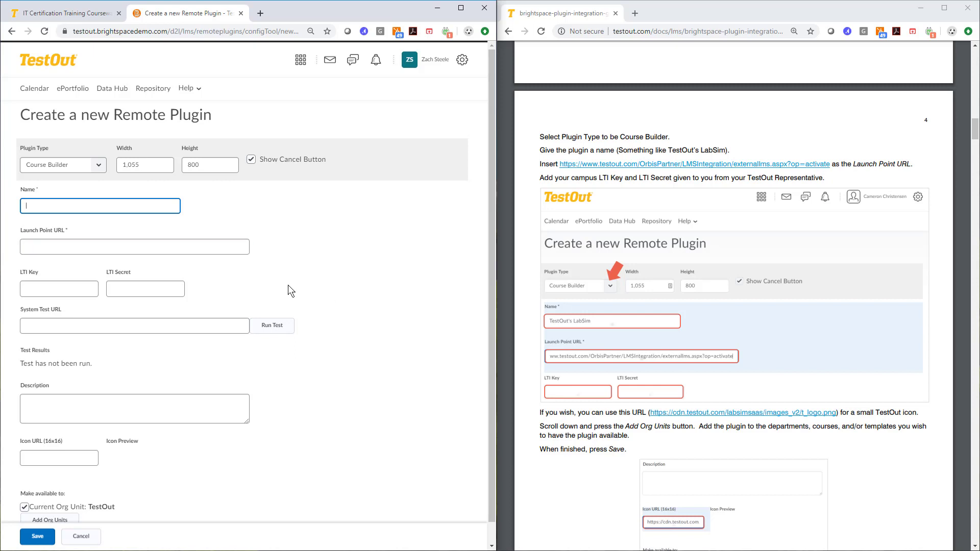
{"action": "scroll", "coordinate": [306, 281], "scroll_direction": "down", "scroll_amount": 1}
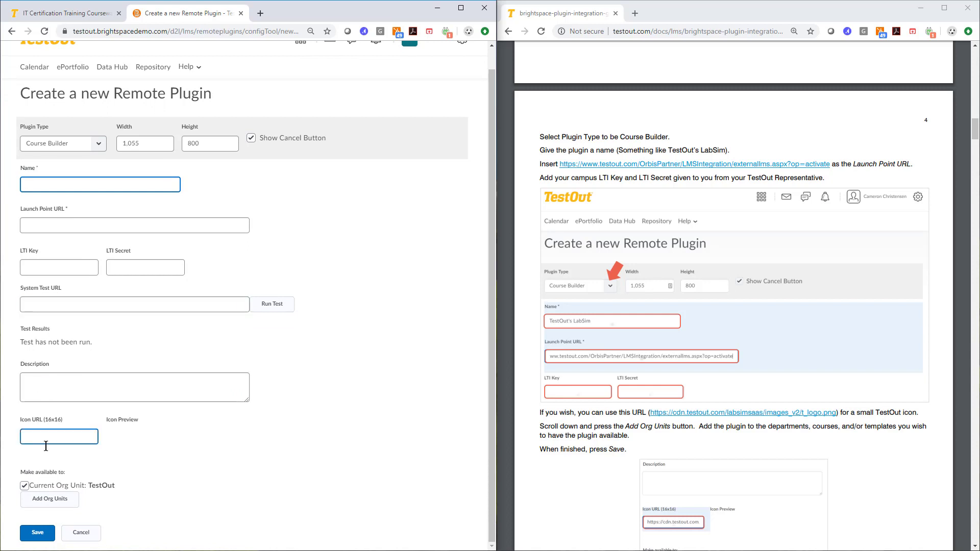
{"action": "left_click_drag", "start_coordinate": [21, 424], "coordinate": [60, 422]}
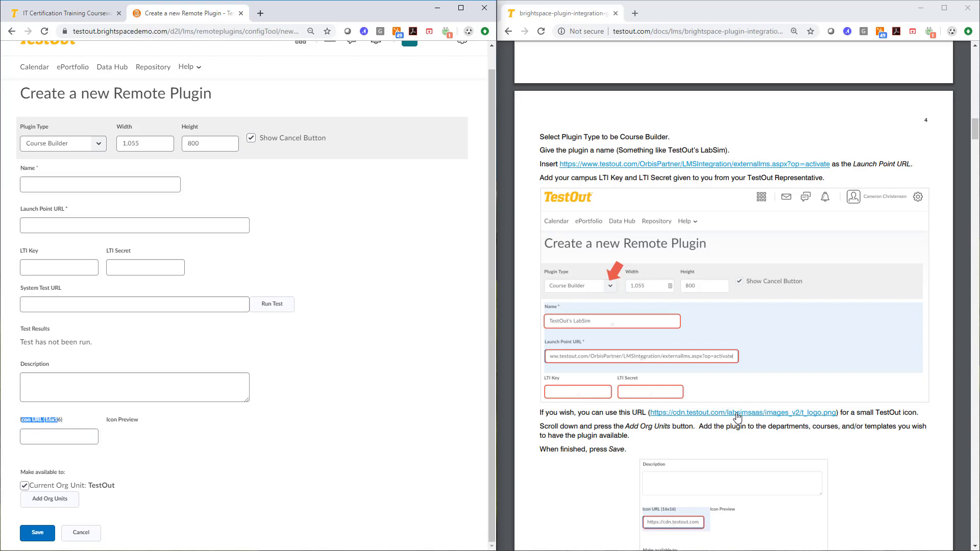
{"action": "scroll", "coordinate": [698, 434], "scroll_direction": "down", "scroll_amount": 1}
{"action": "scroll", "coordinate": [697, 429], "scroll_direction": "down", "scroll_amount": 4}
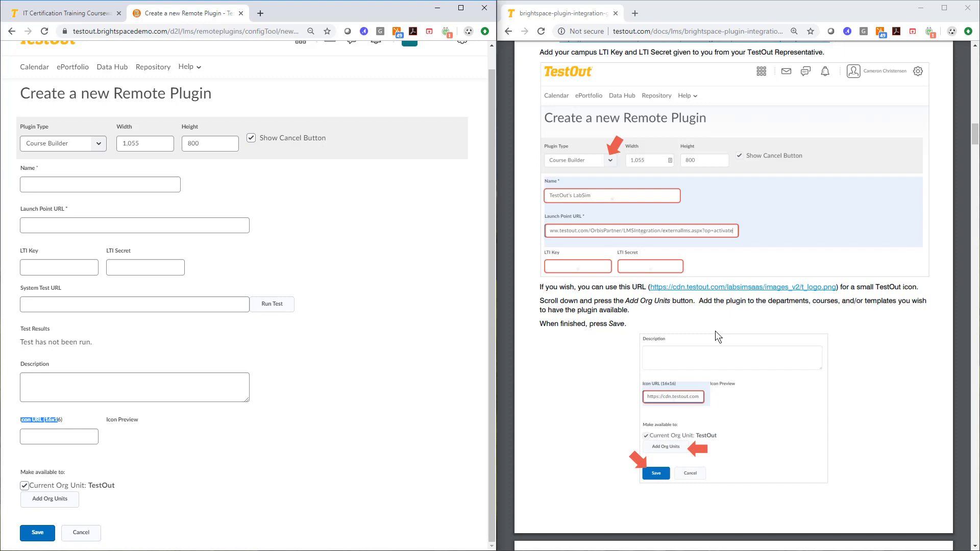
{"action": "scroll", "coordinate": [715, 332], "scroll_direction": "down", "scroll_amount": 10}
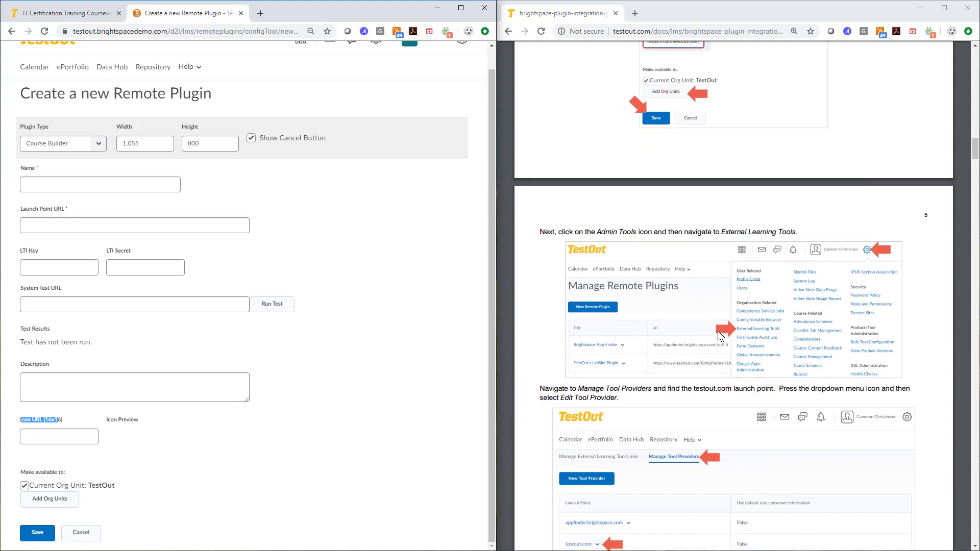
{"action": "scroll", "coordinate": [718, 331], "scroll_direction": "down", "scroll_amount": 1}
{"action": "scroll", "coordinate": [421, 214], "scroll_direction": "up", "scroll_amount": 1}
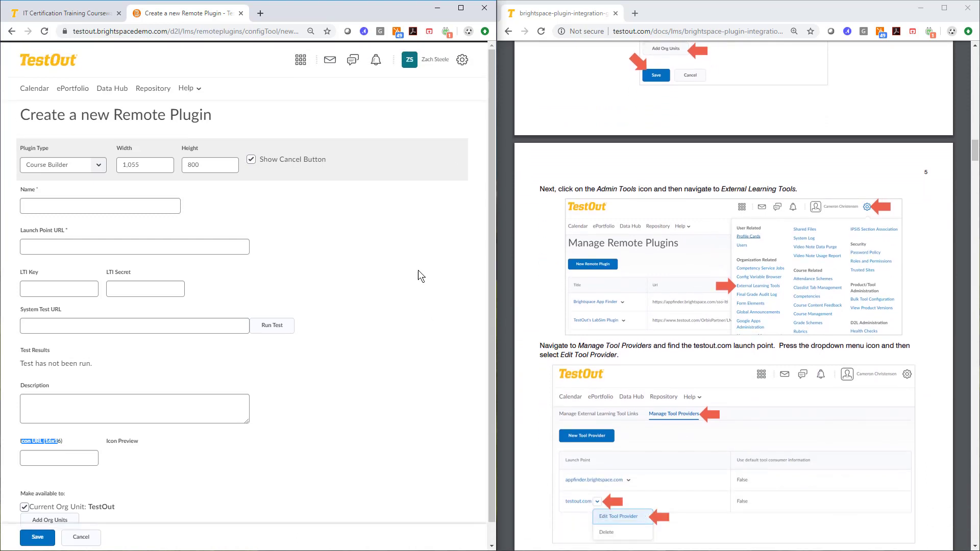
- Open the Edit Tool Provider page for the testout.com launch point under External Learning Tools' Manage Tool Providers
{"action": "left_click", "coordinate": [462, 60]}
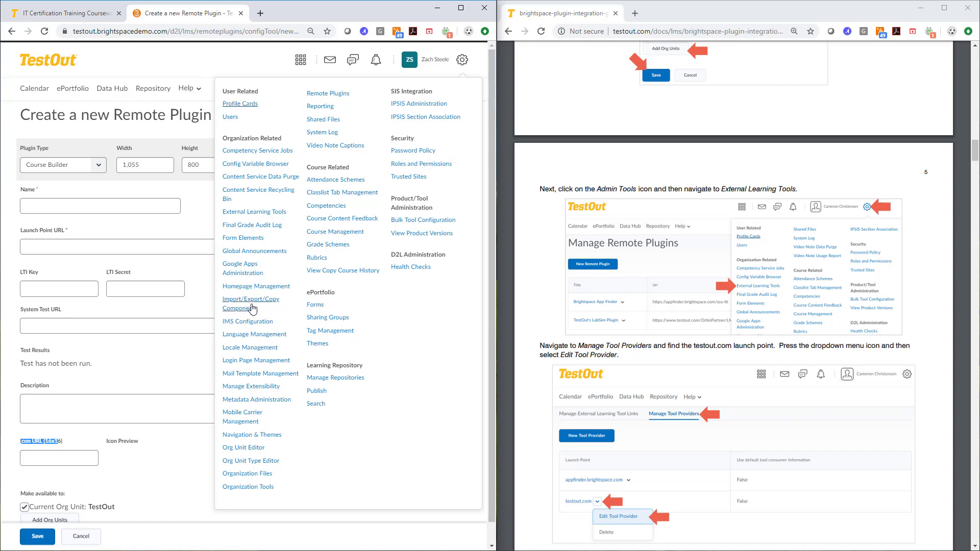
{"action": "scroll", "coordinate": [254, 318], "scroll_direction": "down", "scroll_amount": 1}
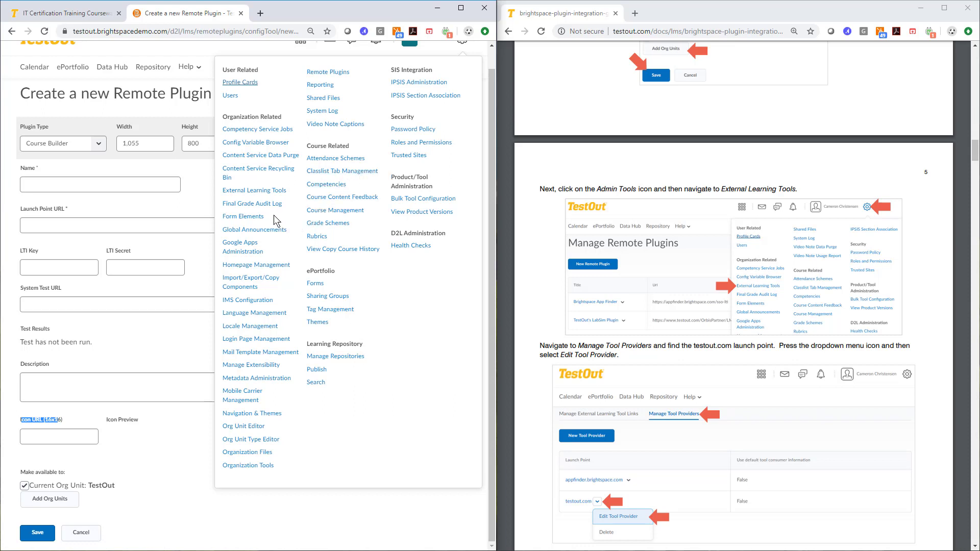
{"action": "left_click", "coordinate": [249, 193]}
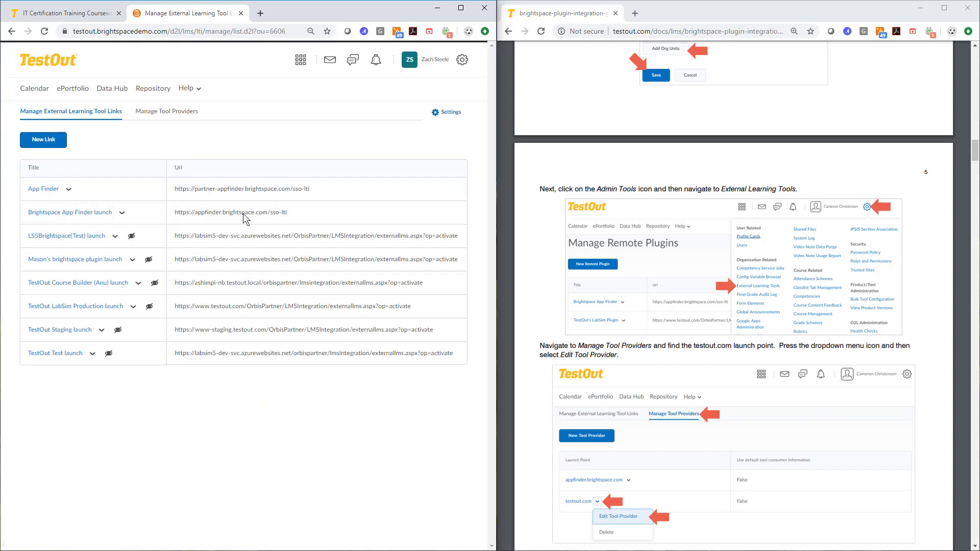
{"action": "left_click", "coordinate": [166, 112]}
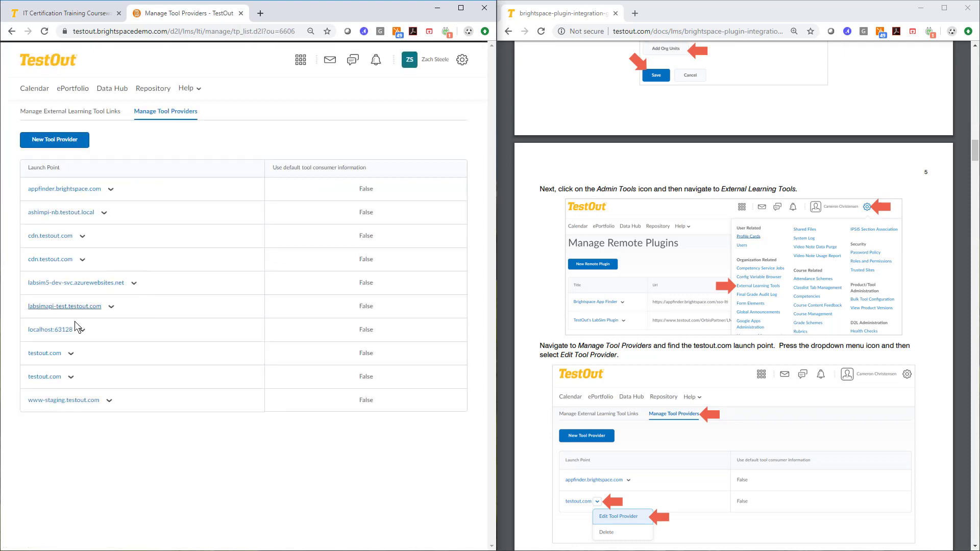
{"action": "left_click", "coordinate": [71, 378]}
{"action": "left_click", "coordinate": [89, 409]}
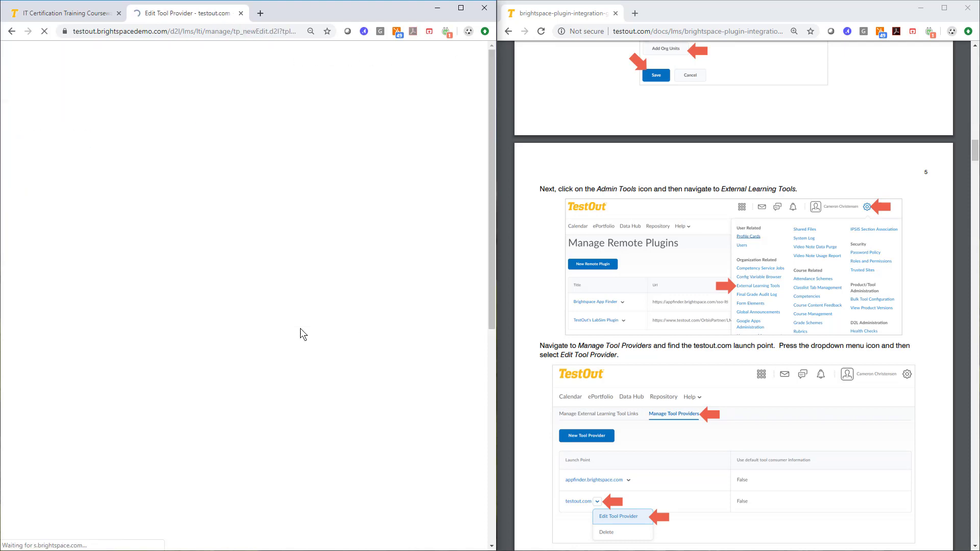
- Review the tool provider's settings and its Security Settings options
{"action": "scroll", "coordinate": [690, 397], "scroll_direction": "down", "scroll_amount": 2}
{"action": "scroll", "coordinate": [678, 381], "scroll_direction": "down", "scroll_amount": 8}
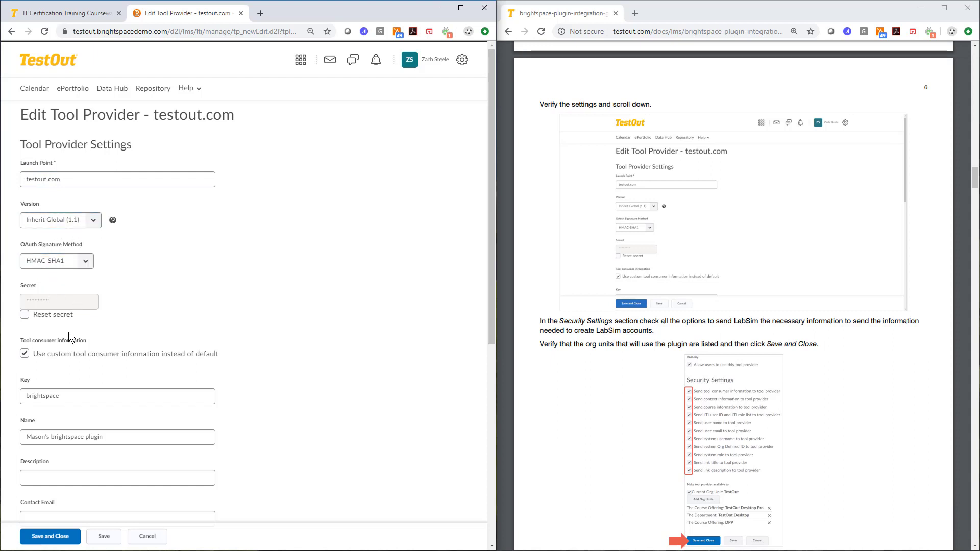
{"action": "scroll", "coordinate": [68, 333], "scroll_direction": "down", "scroll_amount": 5}
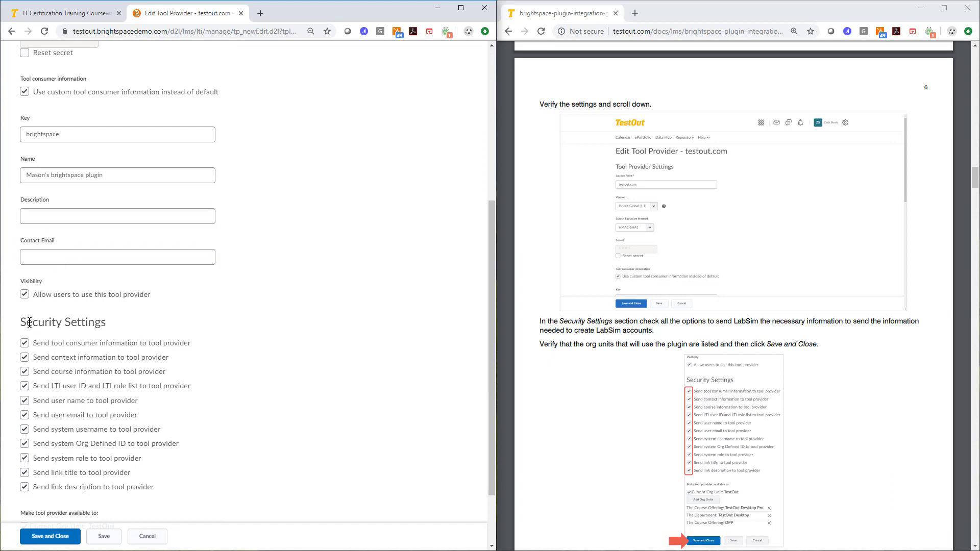
{"action": "left_click_drag", "start_coordinate": [29, 322], "coordinate": [140, 328]}
{"action": "left_click", "coordinate": [138, 329]}
{"action": "scroll", "coordinate": [61, 388], "scroll_direction": "down", "scroll_amount": 2}
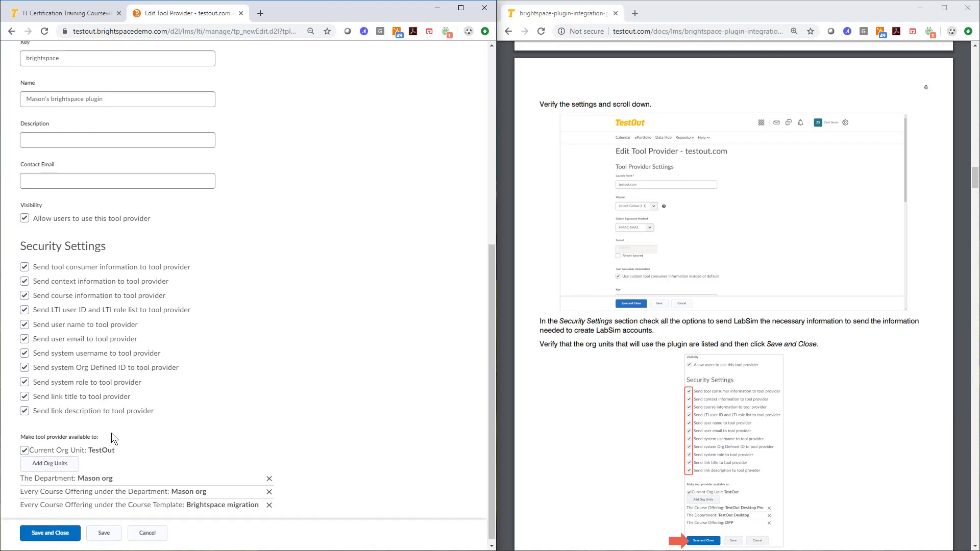
- Add the org unit TestOut, CU with all descendants after searching for testout, then save and close the tool provider
{"action": "left_click", "coordinate": [47, 463]}
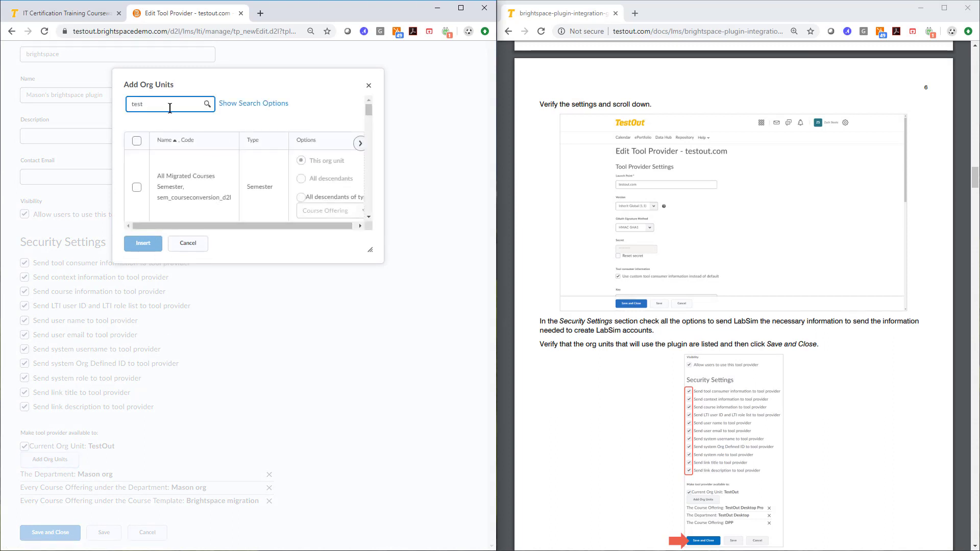
{"action": "type", "text": "testout"}
{"action": "key", "text": "Return"}
{"action": "scroll", "coordinate": [265, 165], "scroll_direction": "down", "scroll_amount": 2}
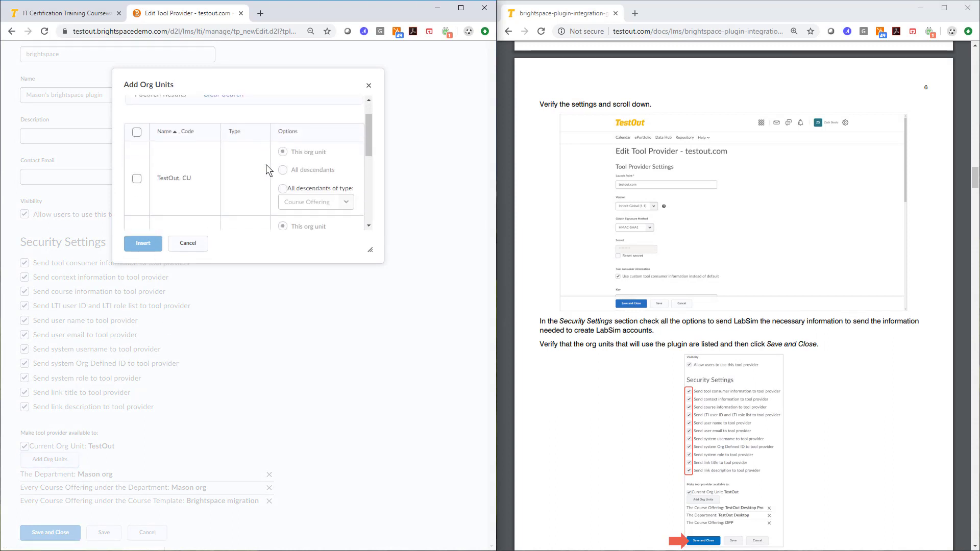
{"action": "left_click", "coordinate": [137, 141]}
{"action": "left_click", "coordinate": [283, 133]}
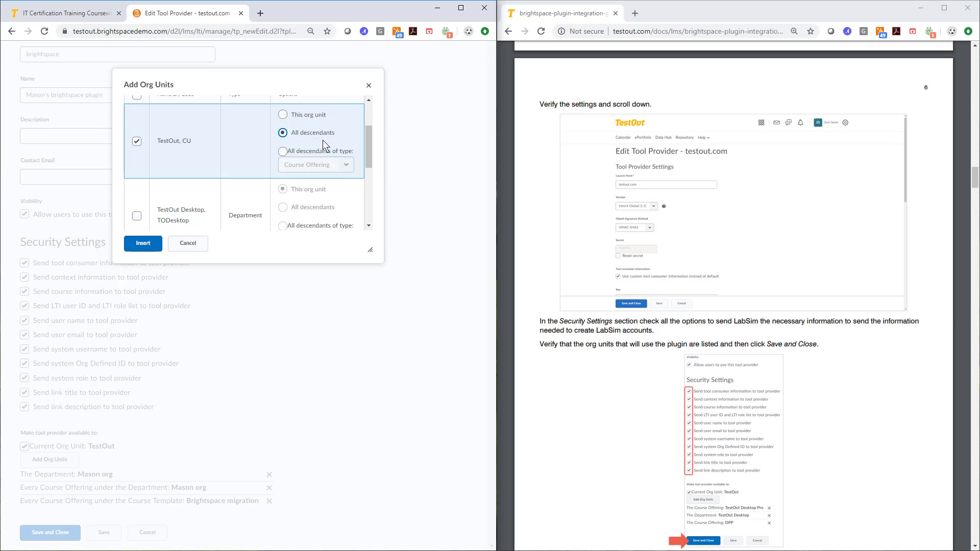
{"action": "left_click", "coordinate": [144, 244]}
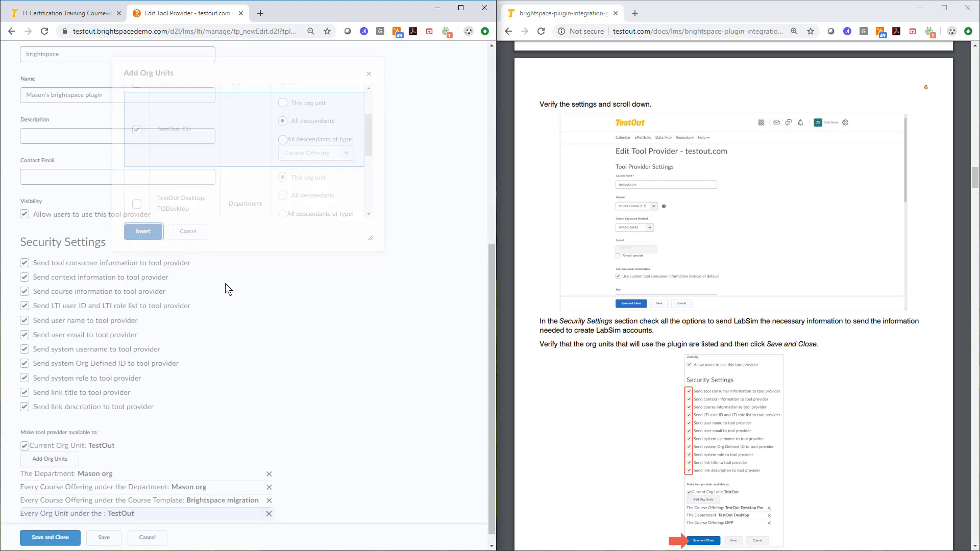
{"action": "left_click", "coordinate": [50, 533]}
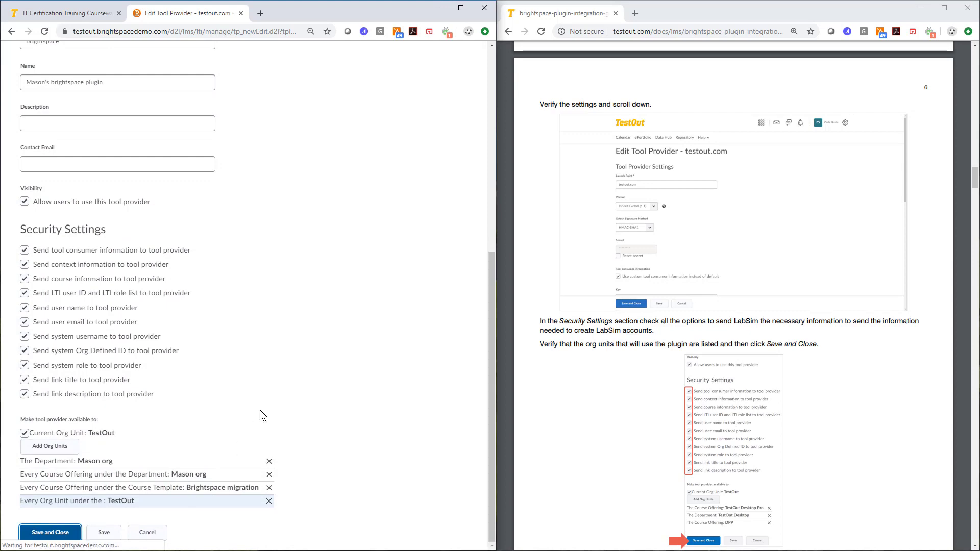
- Open the OAuth 2.0 app registration form from Manage Extensibility
{"action": "scroll", "coordinate": [587, 252], "scroll_direction": "down", "scroll_amount": 9}
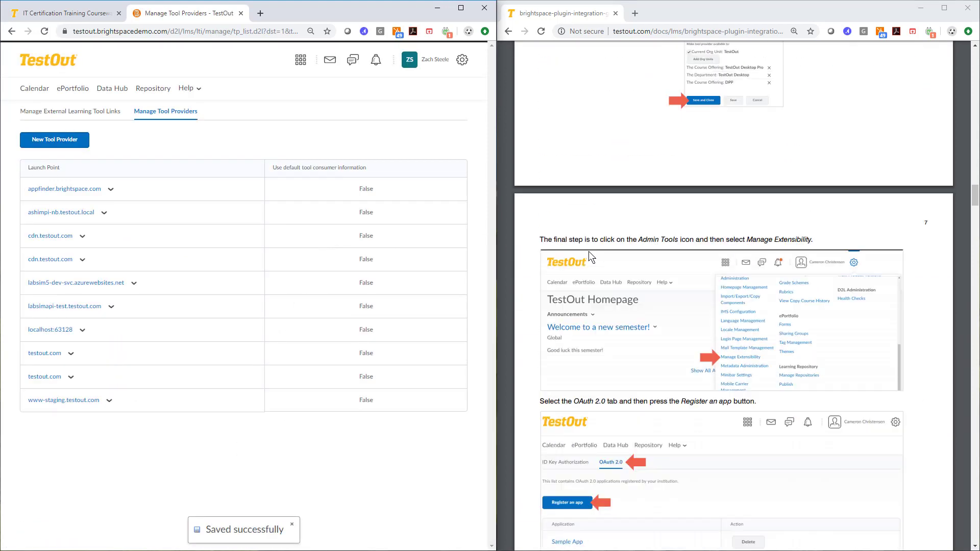
{"action": "left_click", "coordinate": [462, 59]}
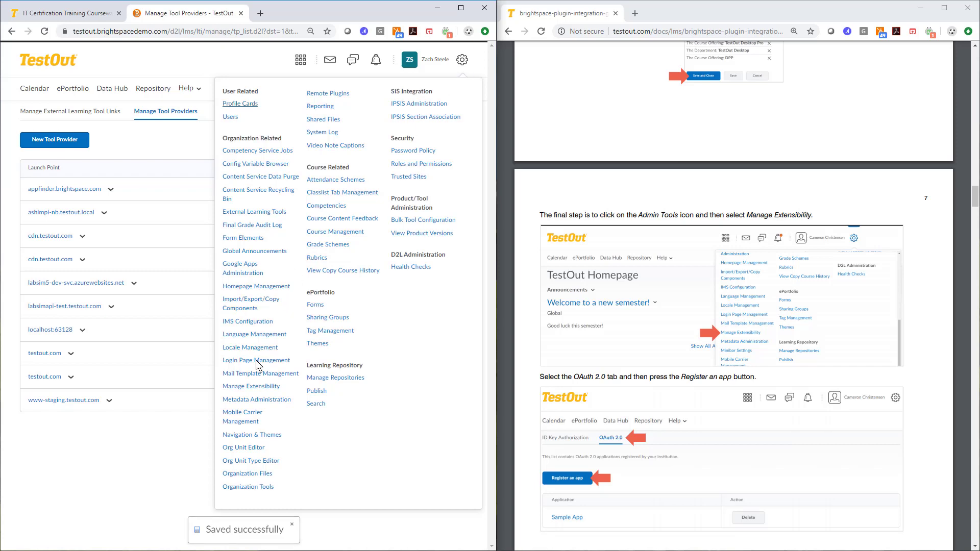
{"action": "left_click", "coordinate": [256, 386]}
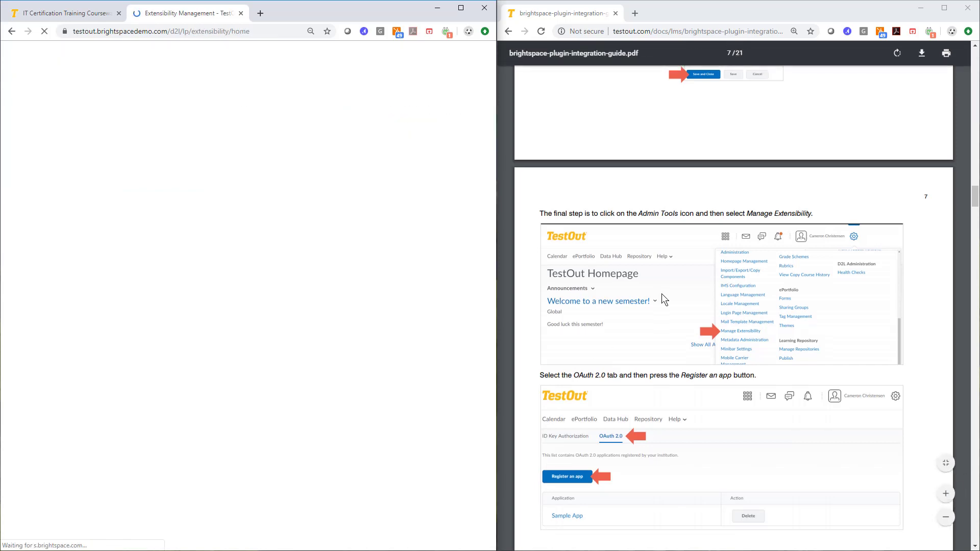
{"action": "scroll", "coordinate": [661, 294], "scroll_direction": "down", "scroll_amount": 5}
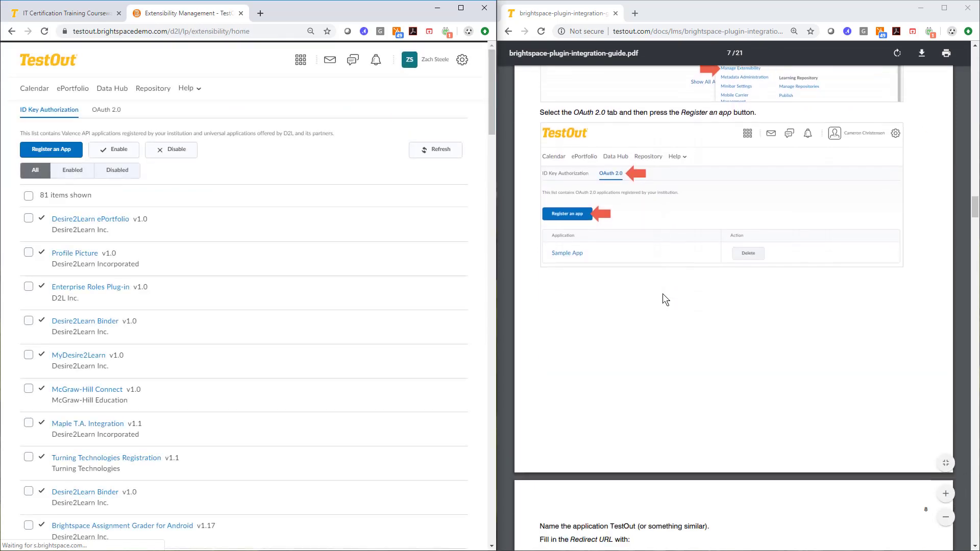
{"action": "left_click", "coordinate": [107, 111]}
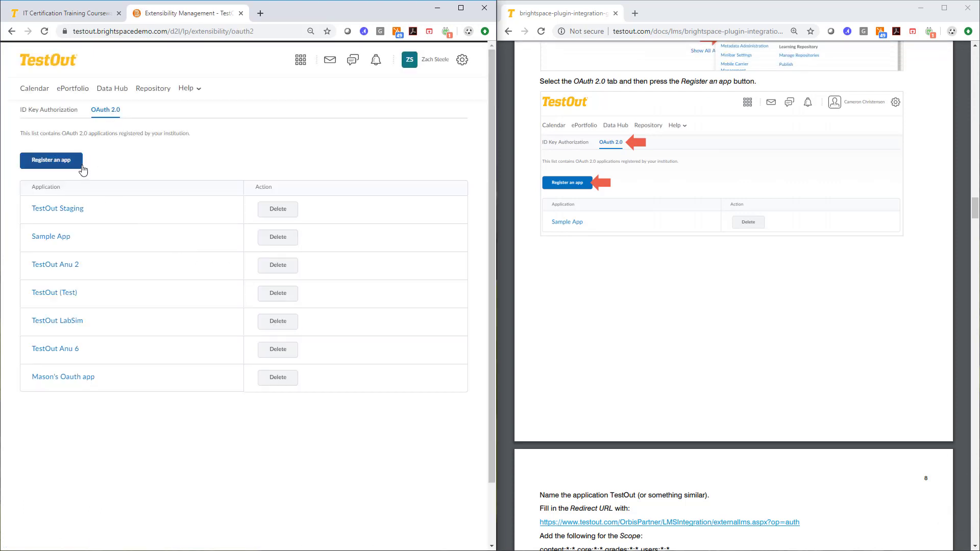
{"action": "left_click", "coordinate": [82, 166]}
- Name the application TestOut Sync
{"action": "scroll", "coordinate": [610, 240], "scroll_direction": "down", "scroll_amount": 1}
{"action": "scroll", "coordinate": [610, 240], "scroll_direction": "down", "scroll_amount": 6}
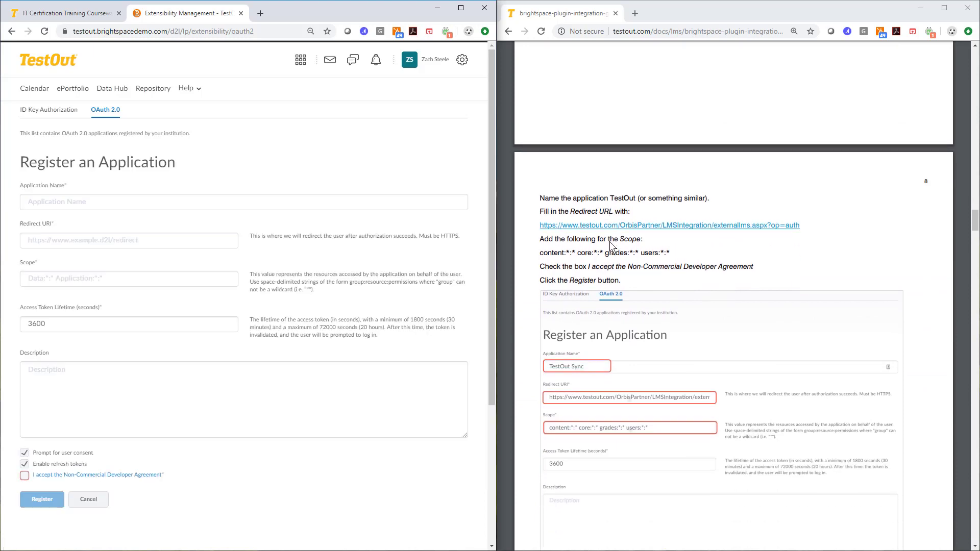
{"action": "left_click", "coordinate": [142, 199]}
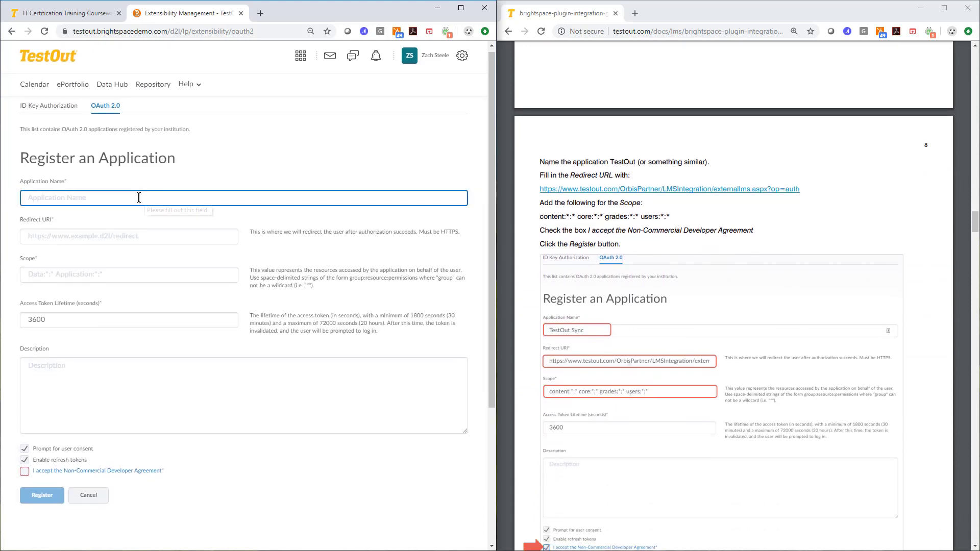
{"action": "type", "text": "TestOut Sync"}
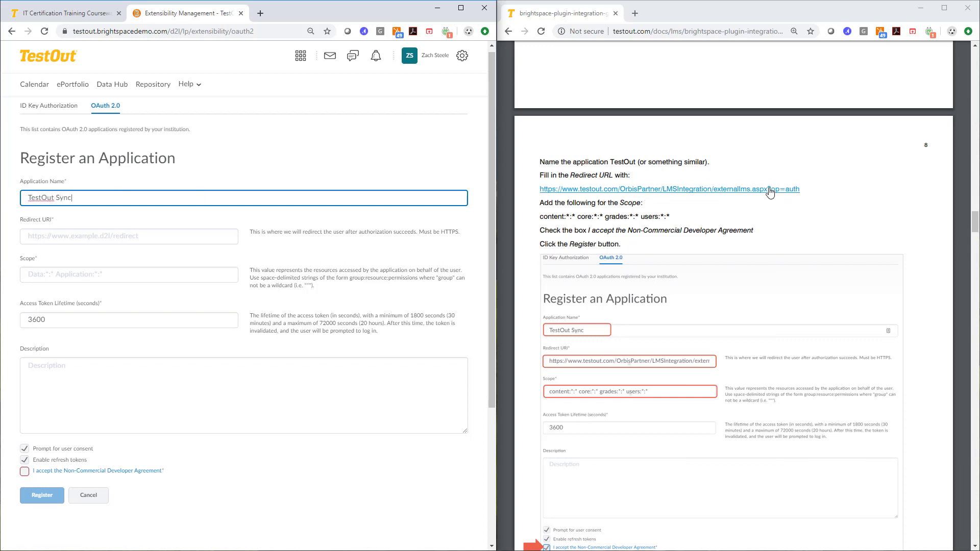
- Compare the guide's redirect URL and scope values with the registration form, then cancel the app registration
{"action": "left_click_drag", "start_coordinate": [800, 189], "coordinate": [540, 189]}
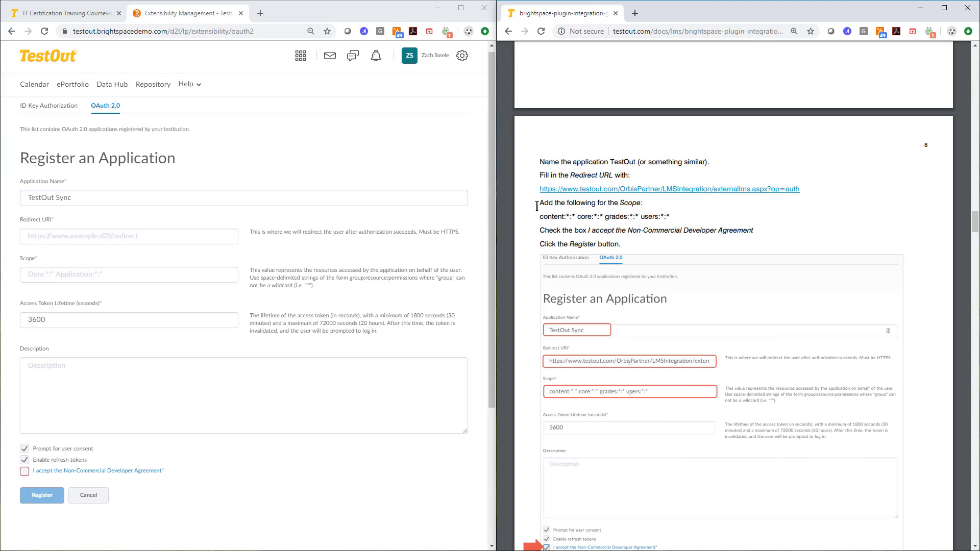
{"action": "left_click_drag", "start_coordinate": [672, 216], "coordinate": [487, 213]}
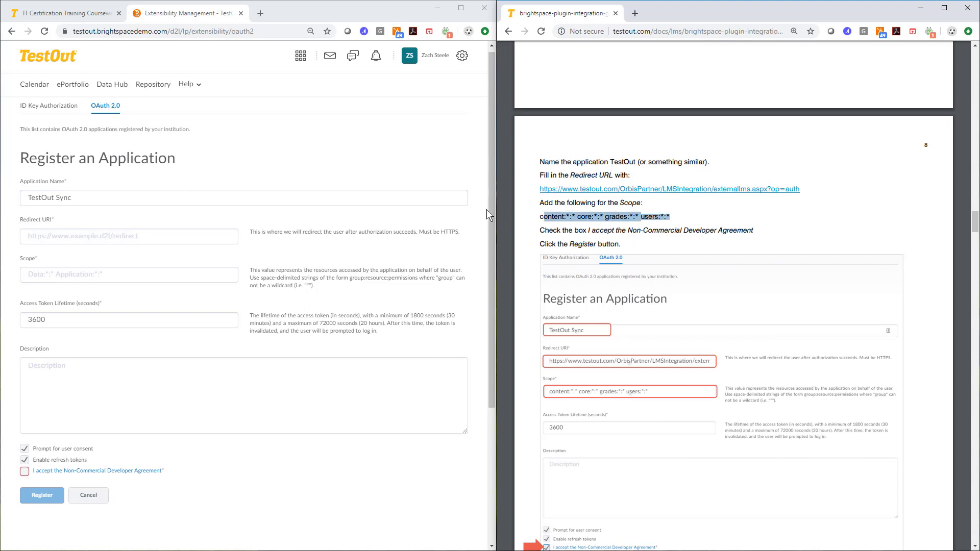
{"action": "left_click", "coordinate": [683, 224]}
{"action": "left_click_drag", "start_coordinate": [674, 217], "coordinate": [516, 221]}
{"action": "scroll", "coordinate": [49, 296], "scroll_direction": "down", "scroll_amount": 2}
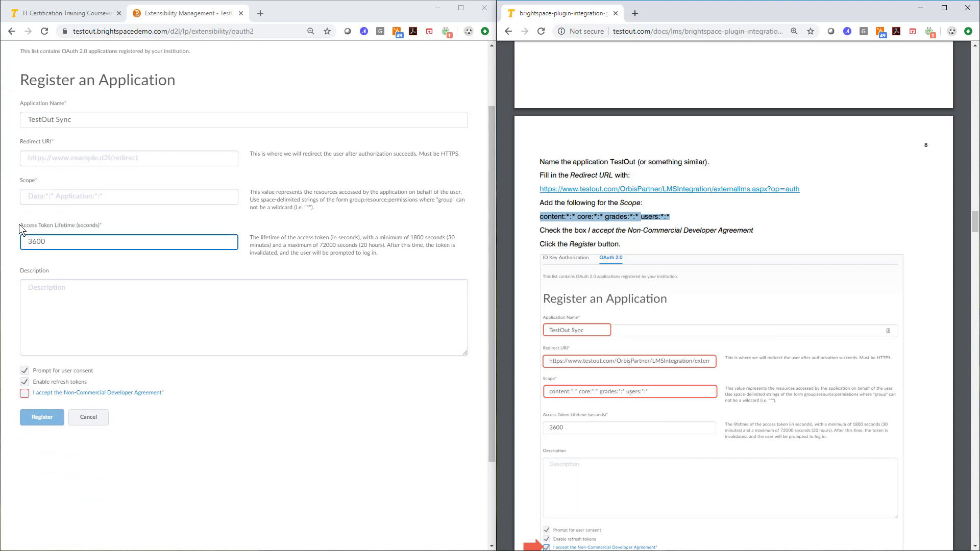
{"action": "left_click_drag", "start_coordinate": [22, 224], "coordinate": [84, 242]}
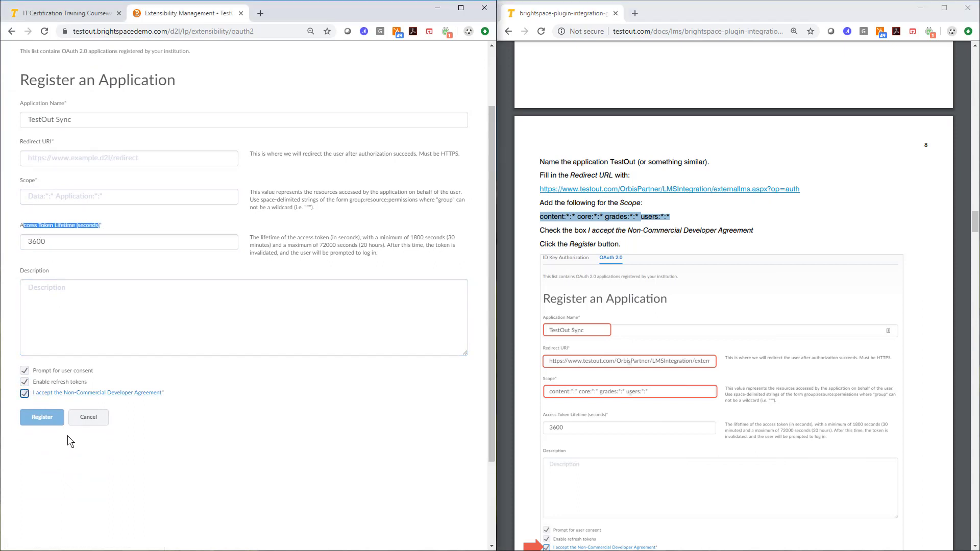
{"action": "left_click", "coordinate": [107, 423]}
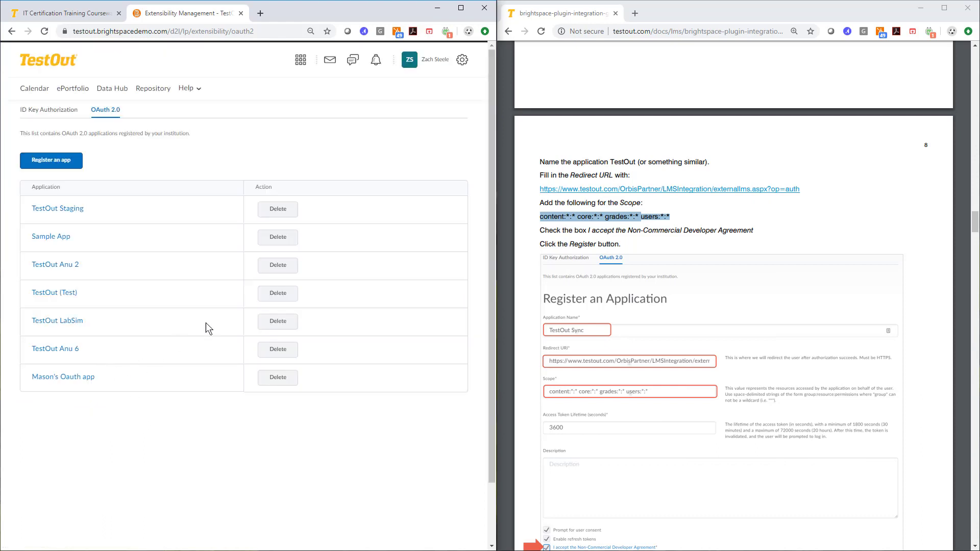
- Open the TestOut Anu 2 app's details, then return to the OAuth 2.0 app list
{"action": "scroll", "coordinate": [605, 349], "scroll_direction": "down", "scroll_amount": 10}
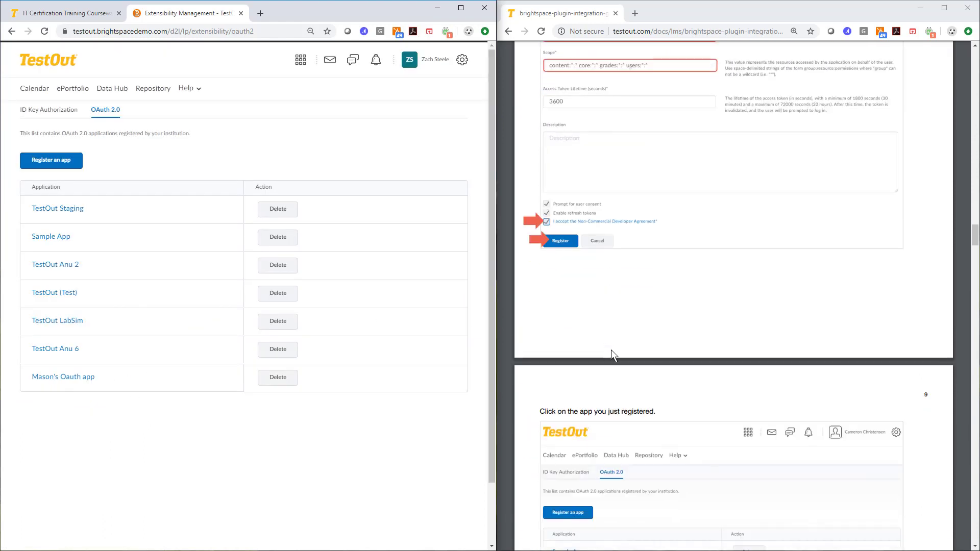
{"action": "scroll", "coordinate": [616, 327], "scroll_direction": "down", "scroll_amount": 2}
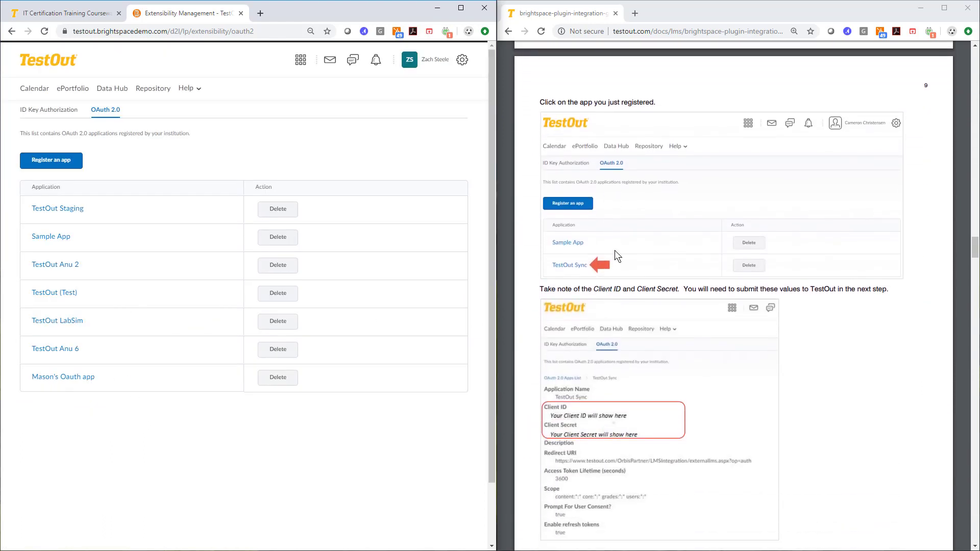
{"action": "left_click", "coordinate": [56, 265]}
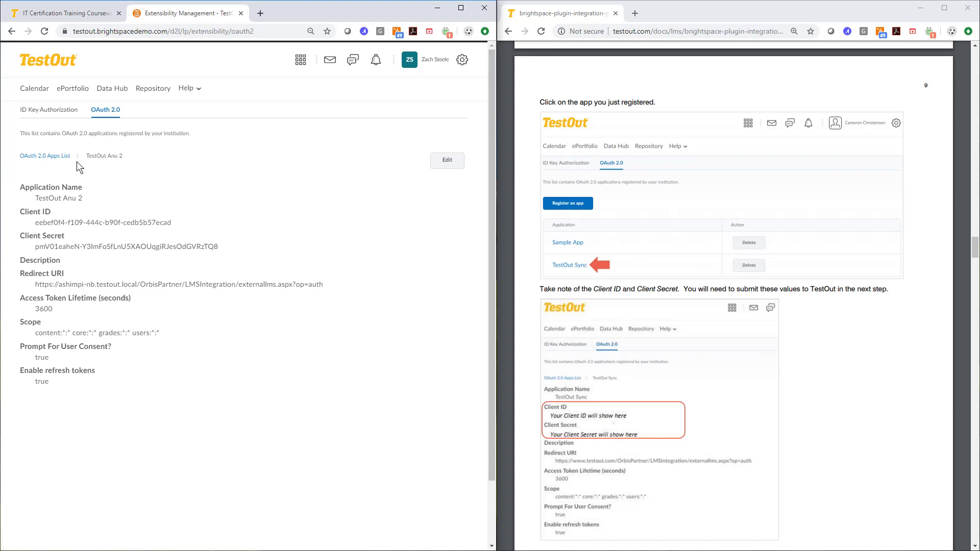
{"action": "scroll", "coordinate": [583, 365], "scroll_direction": "down", "scroll_amount": 7}
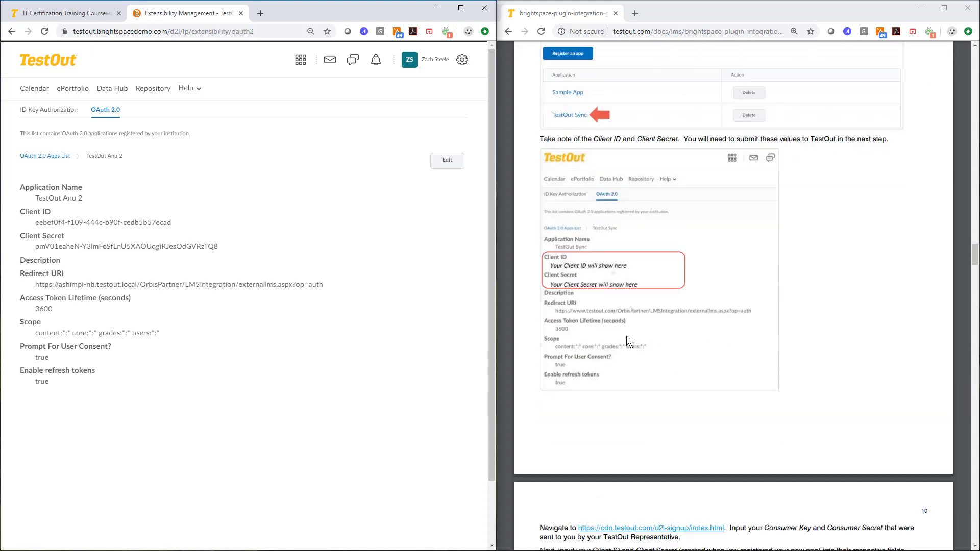
{"action": "scroll", "coordinate": [600, 288], "scroll_direction": "down", "scroll_amount": 2}
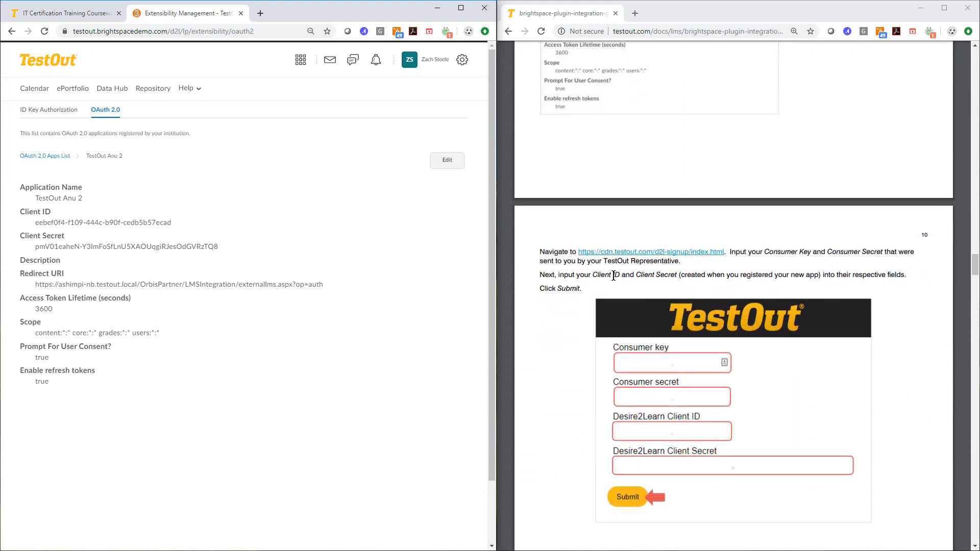
{"action": "left_click", "coordinate": [11, 31]}
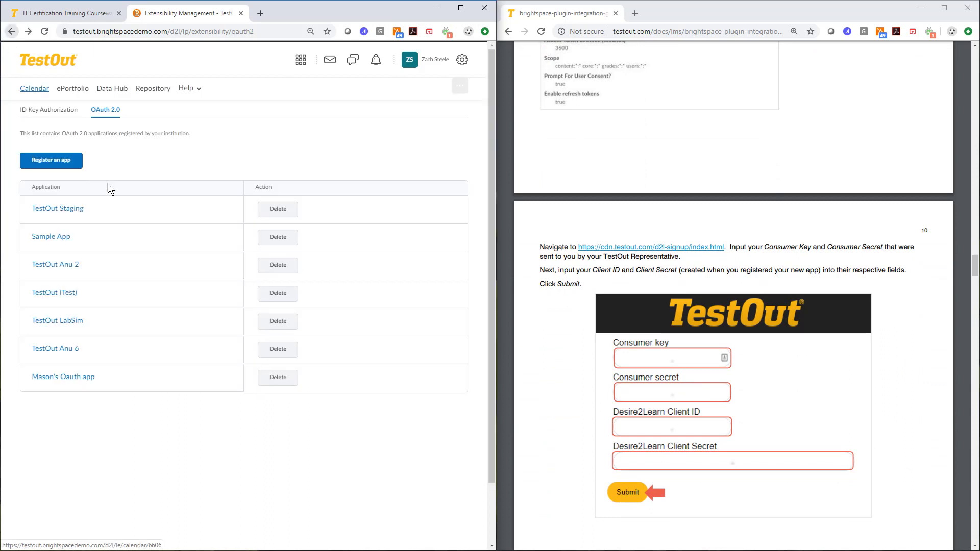
- Reopen the TestOut Anu 2 app and select its Client ID and Client Secret values
{"action": "scroll", "coordinate": [633, 253], "scroll_direction": "down", "scroll_amount": 1}
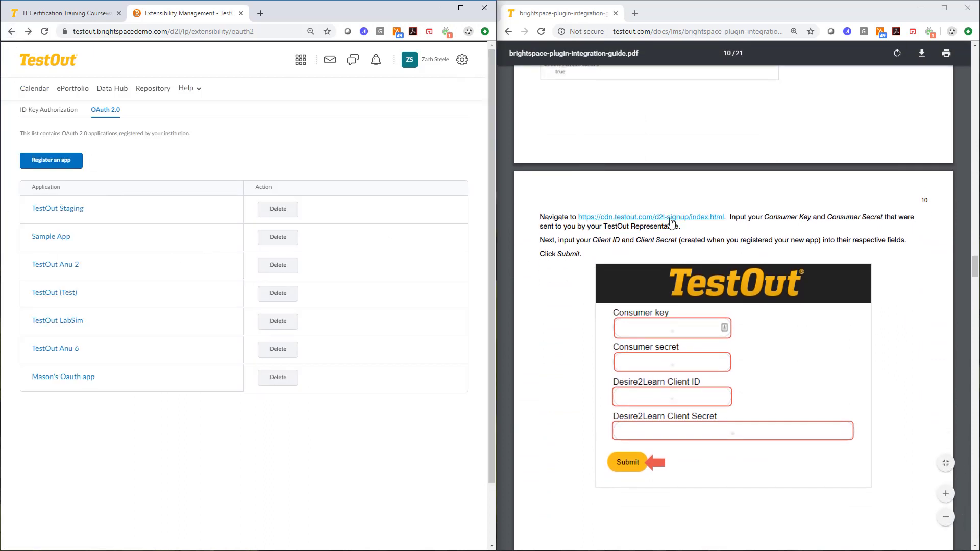
{"action": "scroll", "coordinate": [715, 286], "scroll_direction": "down", "scroll_amount": 2}
{"action": "scroll", "coordinate": [725, 256], "scroll_direction": "down", "scroll_amount": 1}
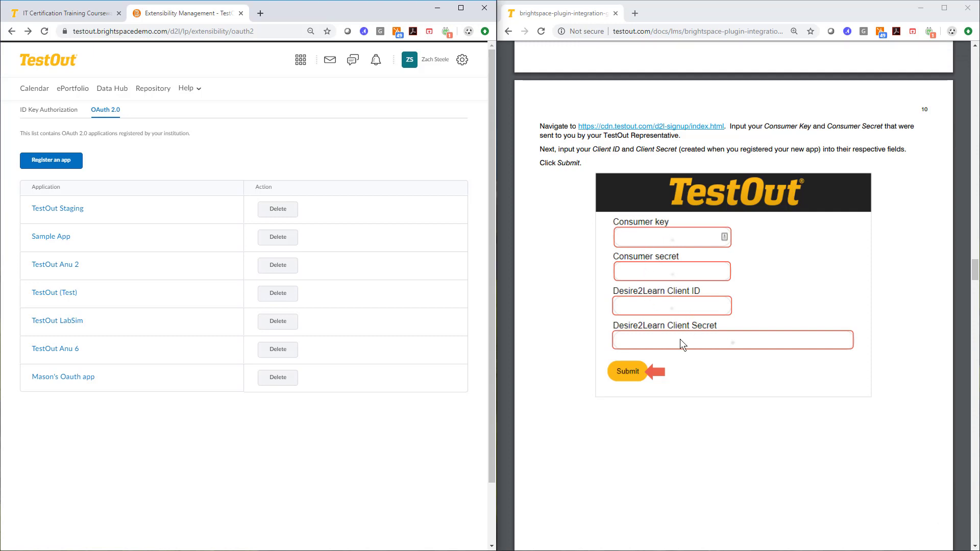
{"action": "scroll", "coordinate": [674, 325], "scroll_direction": "up", "scroll_amount": 5}
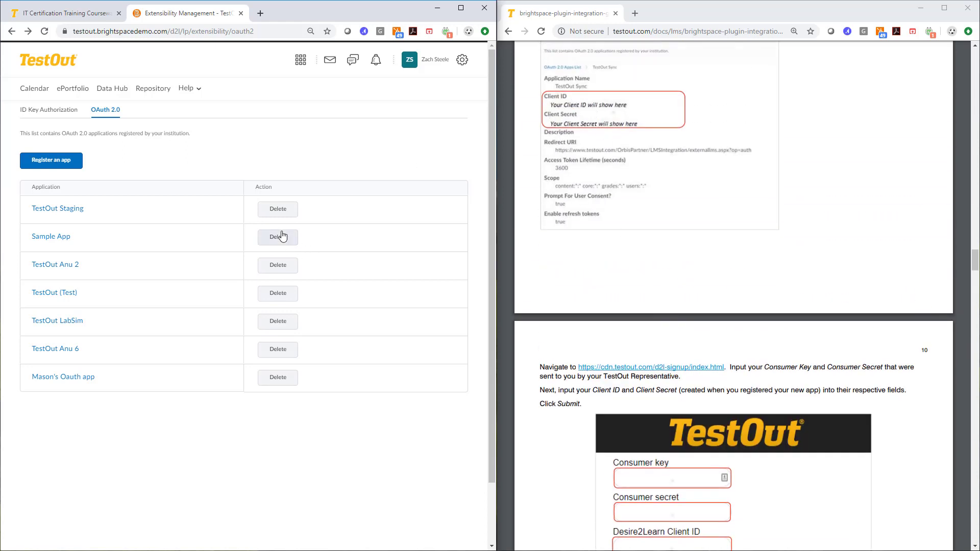
{"action": "left_click", "coordinate": [49, 266]}
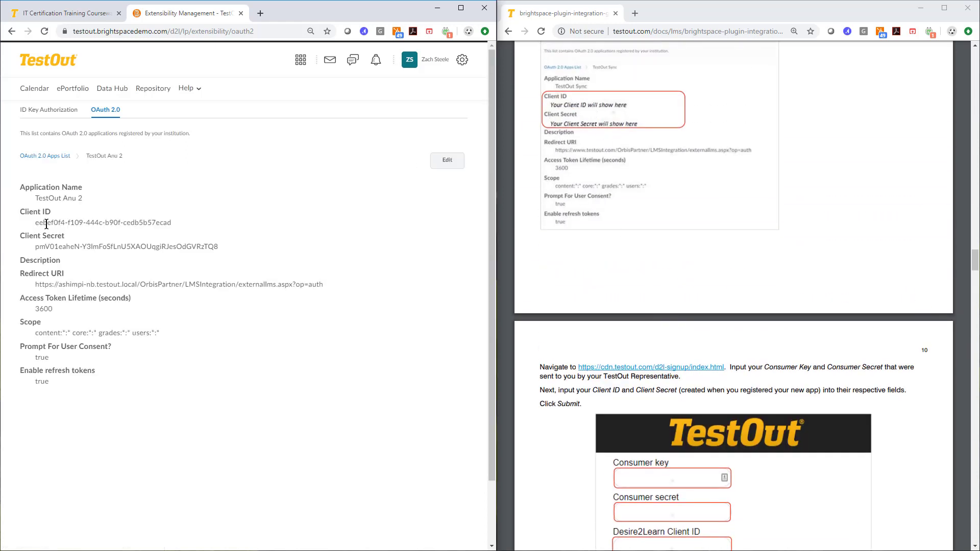
{"action": "left_click_drag", "start_coordinate": [39, 223], "coordinate": [199, 225]}
{"action": "left_click_drag", "start_coordinate": [39, 242], "coordinate": [244, 247]}
- Read the guide's instructions for submitting the consumer key, secret, client ID and client secret to TestOut
{"action": "scroll", "coordinate": [673, 498], "scroll_direction": "down", "scroll_amount": 3}
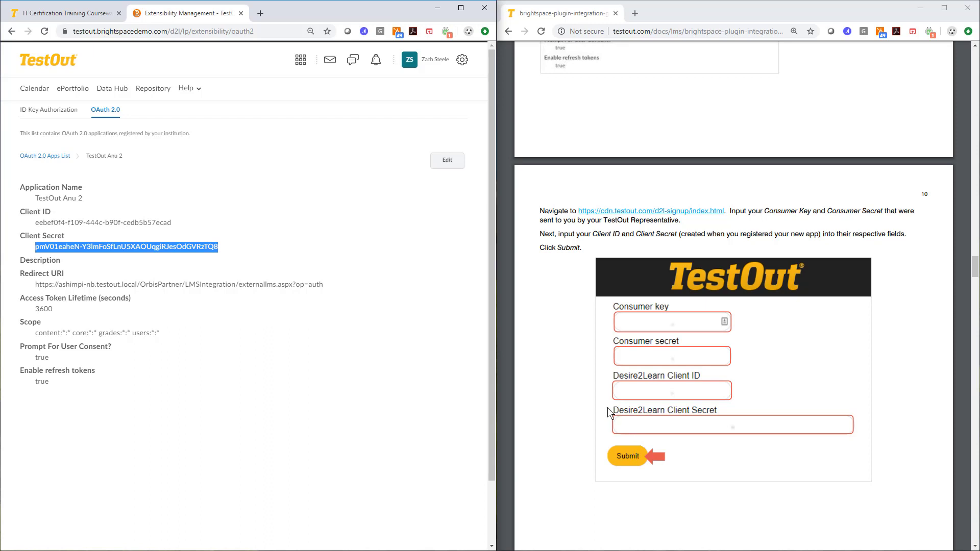
{"action": "scroll", "coordinate": [578, 369], "scroll_direction": "down", "scroll_amount": 3}
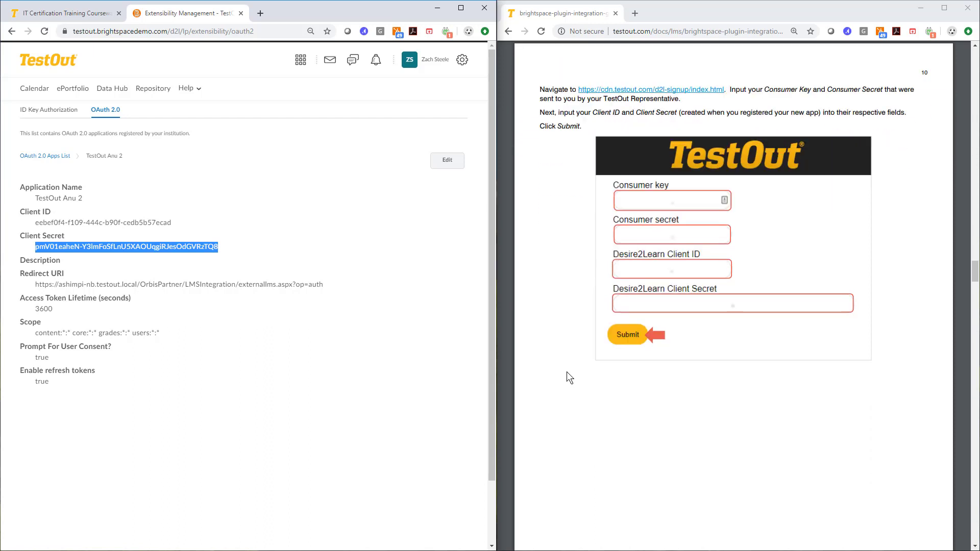
{"action": "scroll", "coordinate": [577, 371], "scroll_direction": "down", "scroll_amount": 3}
{"action": "scroll", "coordinate": [605, 351], "scroll_direction": "up", "scroll_amount": 2}
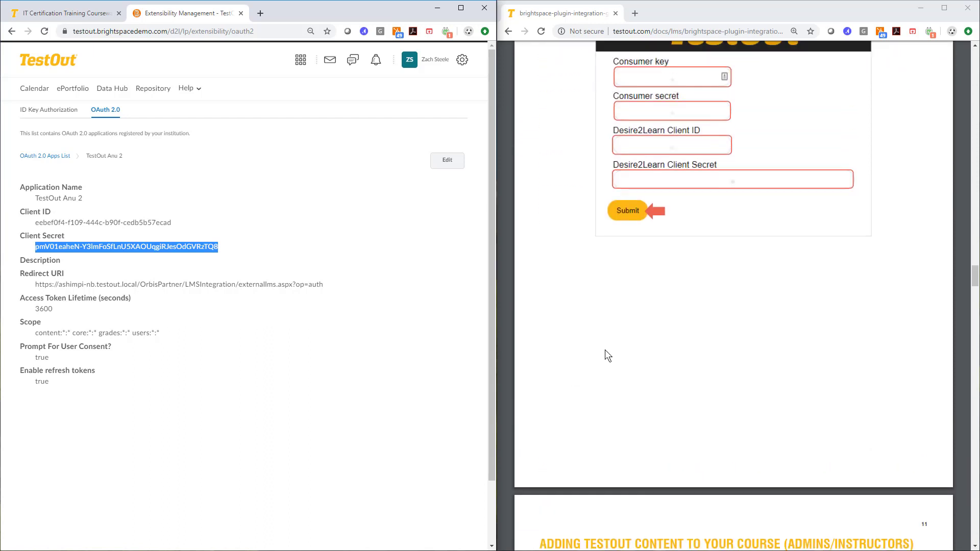
{"action": "scroll", "coordinate": [605, 350], "scroll_direction": "up", "scroll_amount": 1}
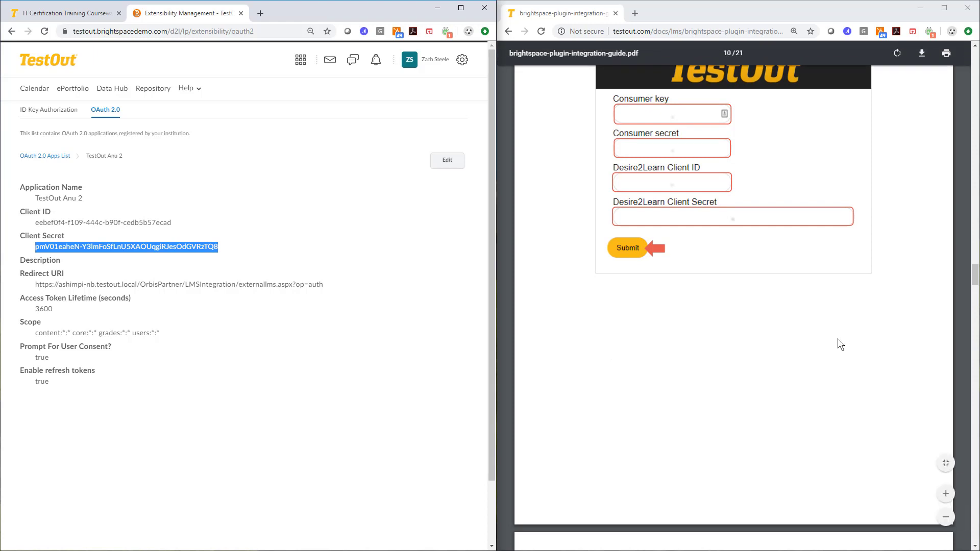
{"action": "scroll", "coordinate": [805, 320], "scroll_direction": "down", "scroll_amount": 8}
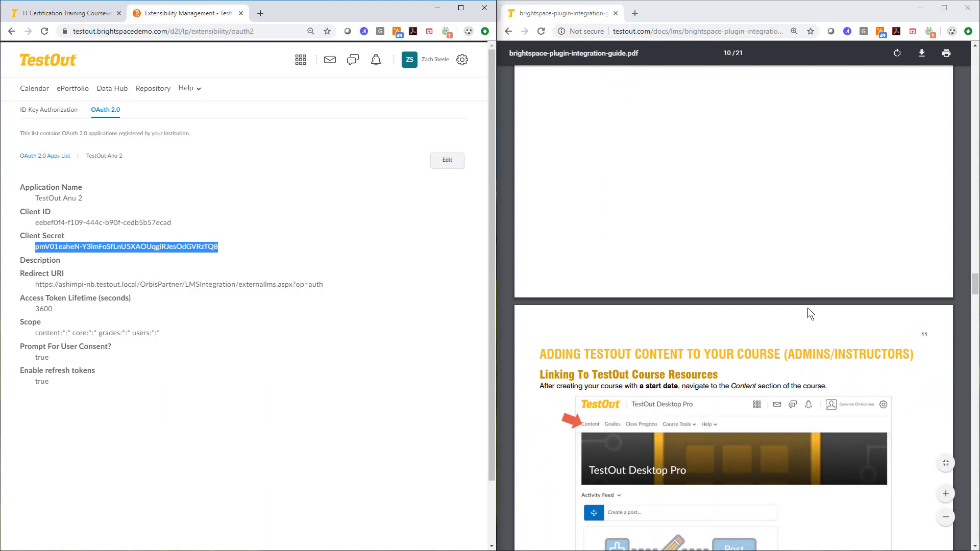
{"action": "scroll", "coordinate": [808, 309], "scroll_direction": "down", "scroll_amount": 5}
{"action": "scroll", "coordinate": [746, 271], "scroll_direction": "up", "scroll_amount": 3}
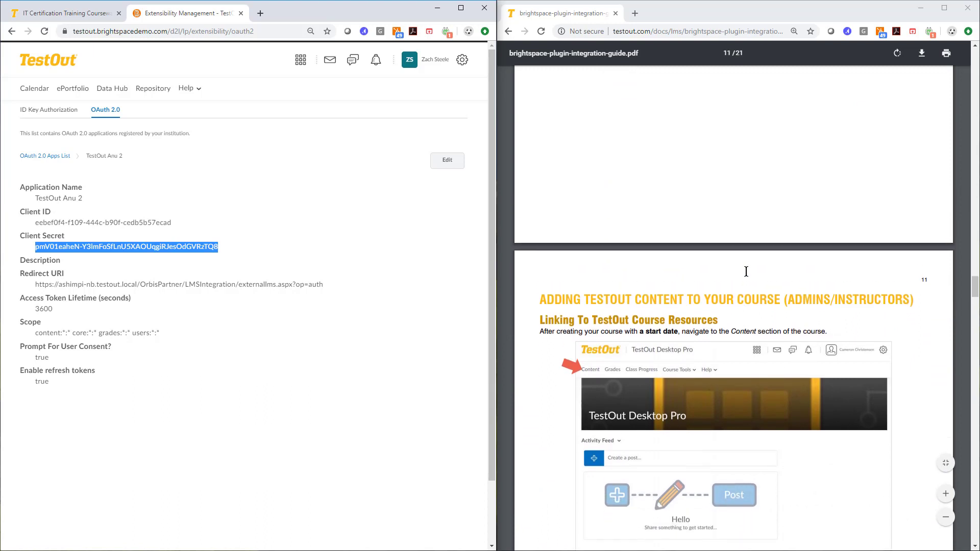